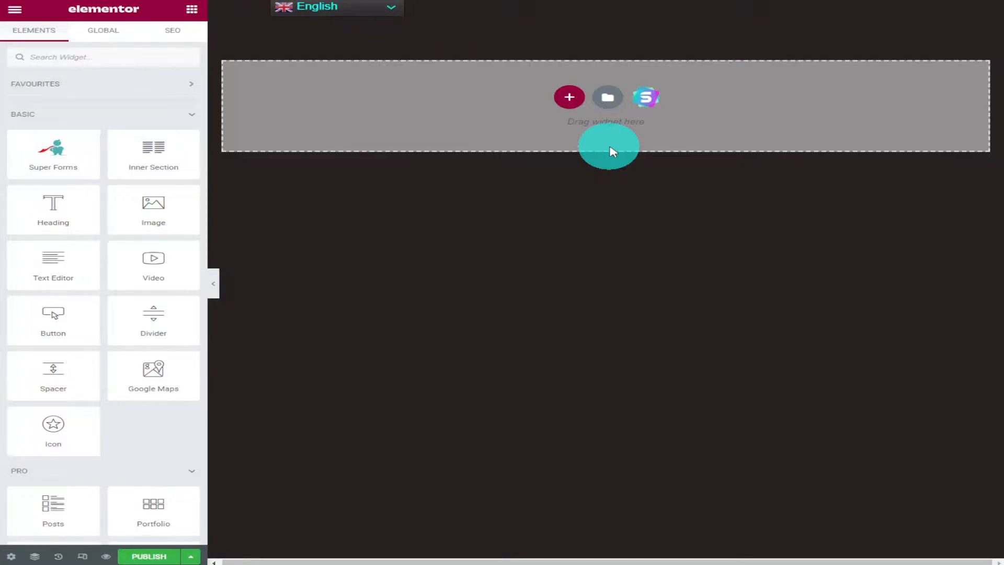
# Step: Add a single-column section to the page and duplicate it
pyautogui.click(569, 97)
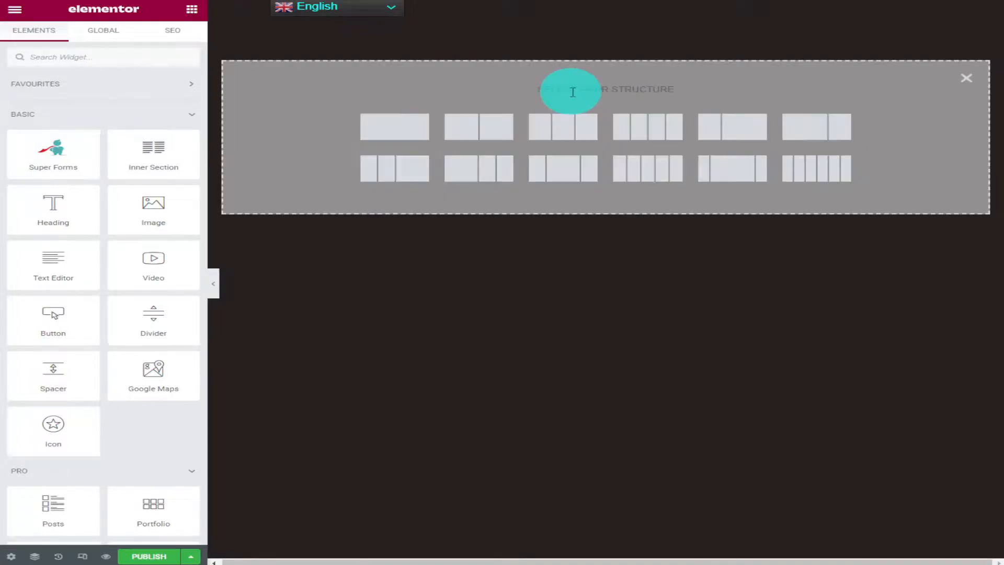
pyautogui.click(413, 139)
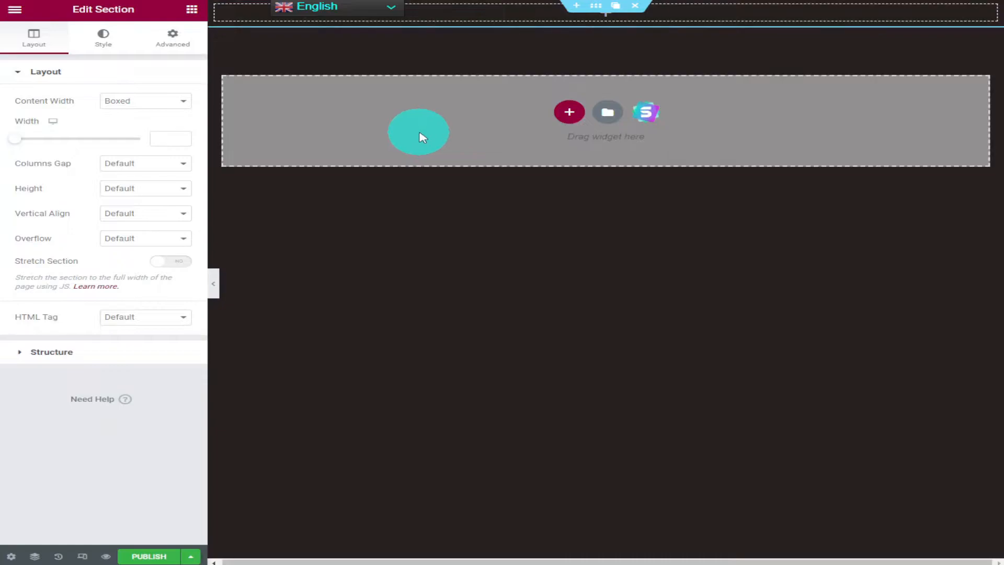
pyautogui.click(615, 6)
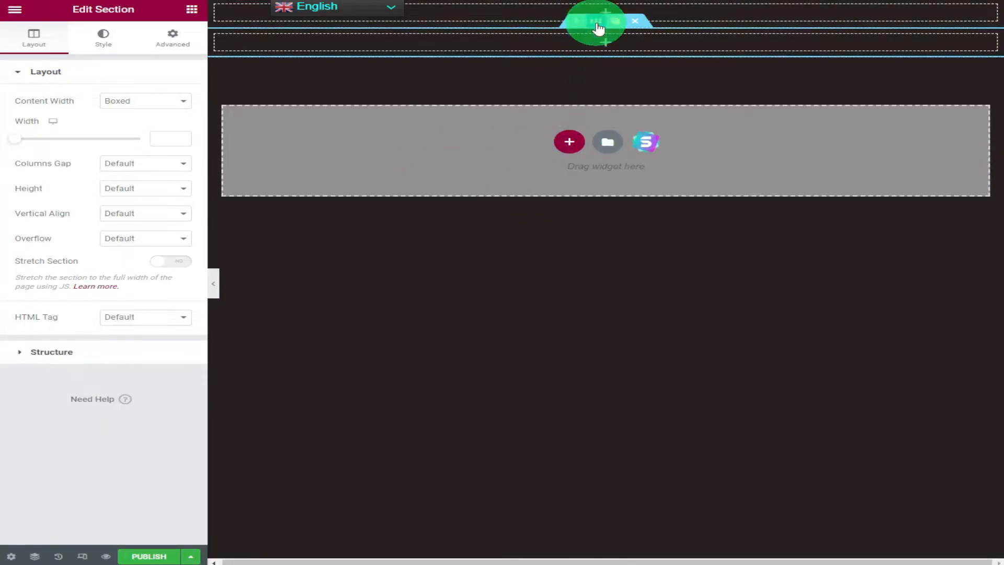
# Step: Set the second section's content width to Full Width and its height to Fit To Screen
pyautogui.click(170, 123)
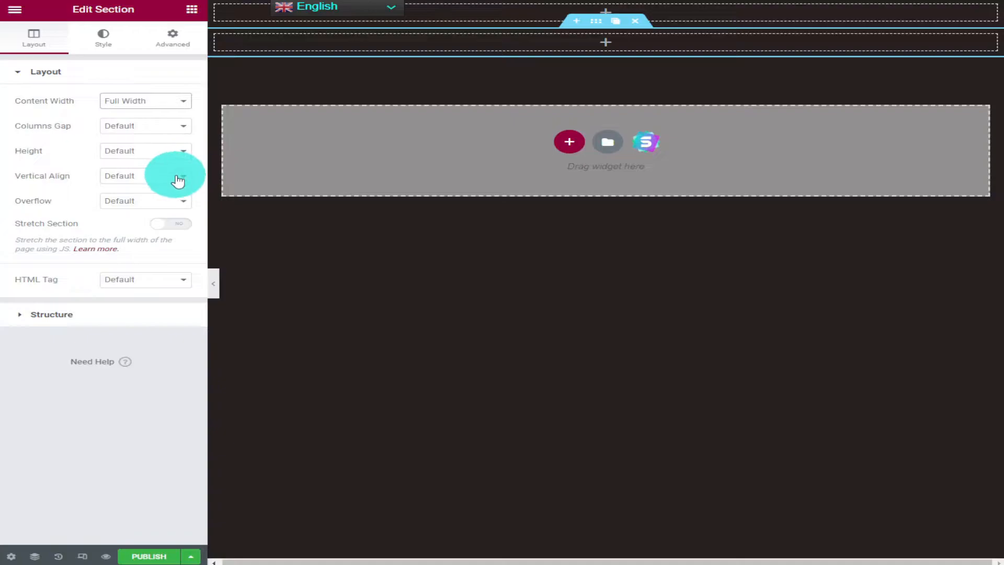
pyautogui.click(180, 151)
pyautogui.click(173, 169)
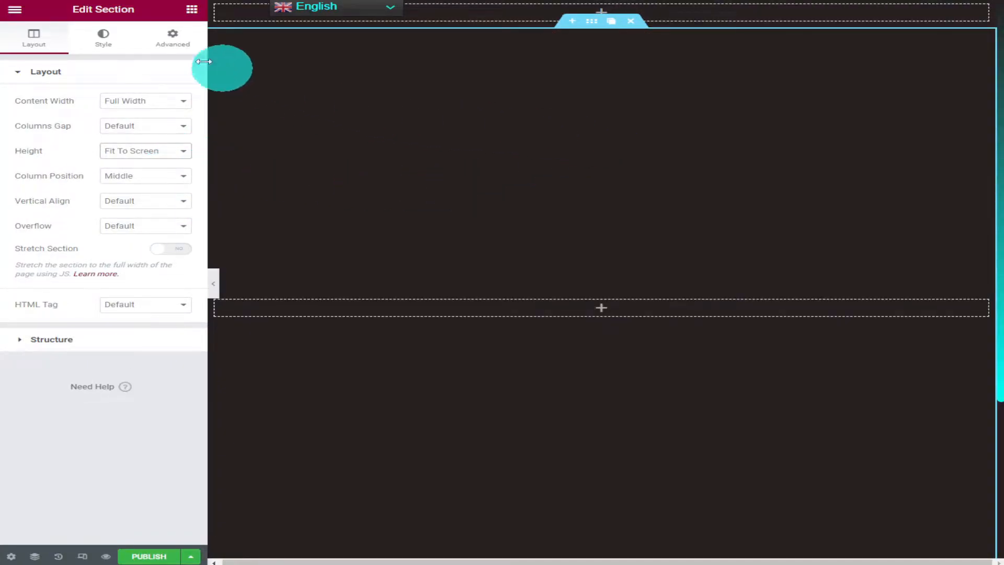
# Step: Assign the CSS class "section" to the fit-to-screen section and duplicate that section twice
pyautogui.click(156, 42)
pyautogui.click(125, 250)
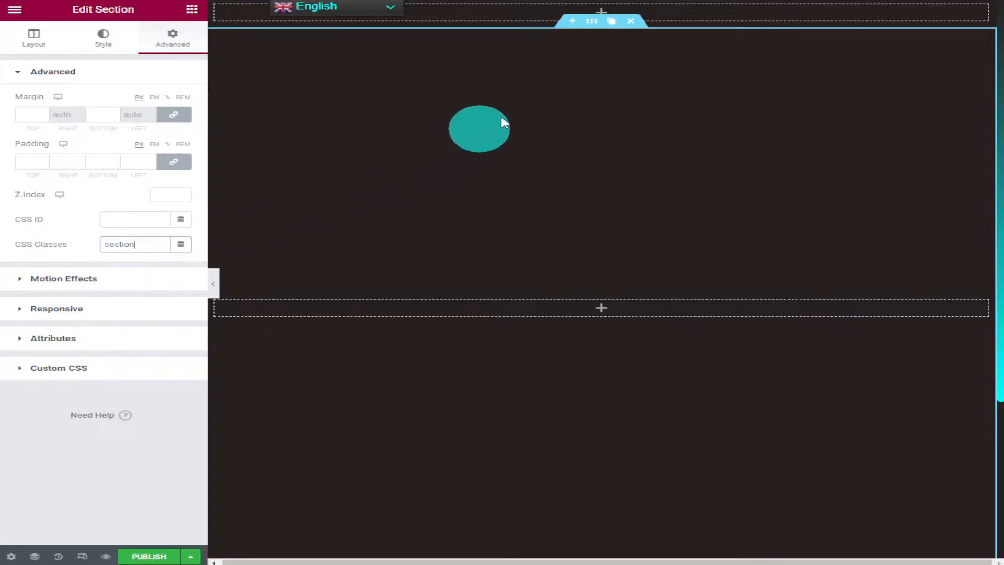
pyautogui.click(611, 24)
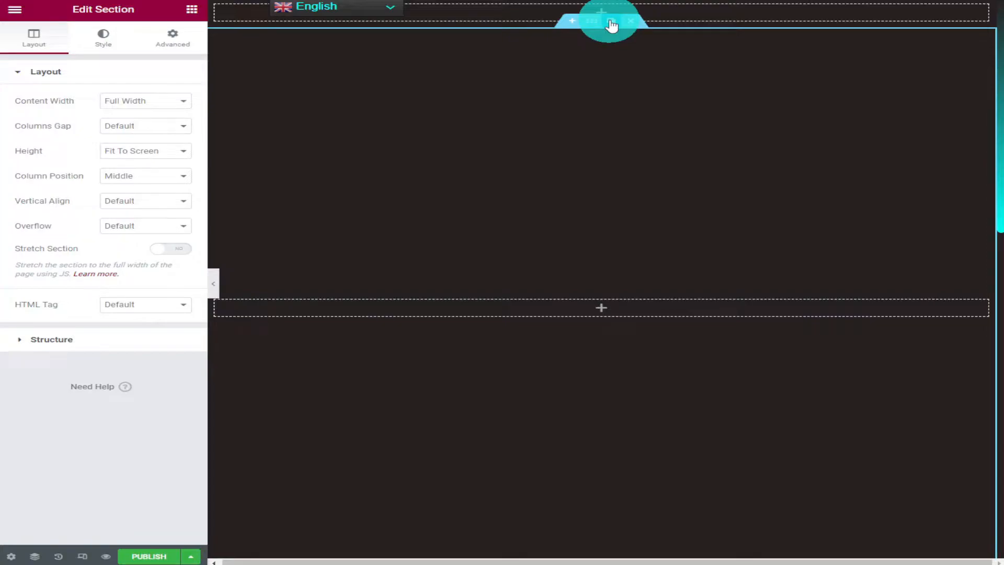
pyautogui.click(611, 23)
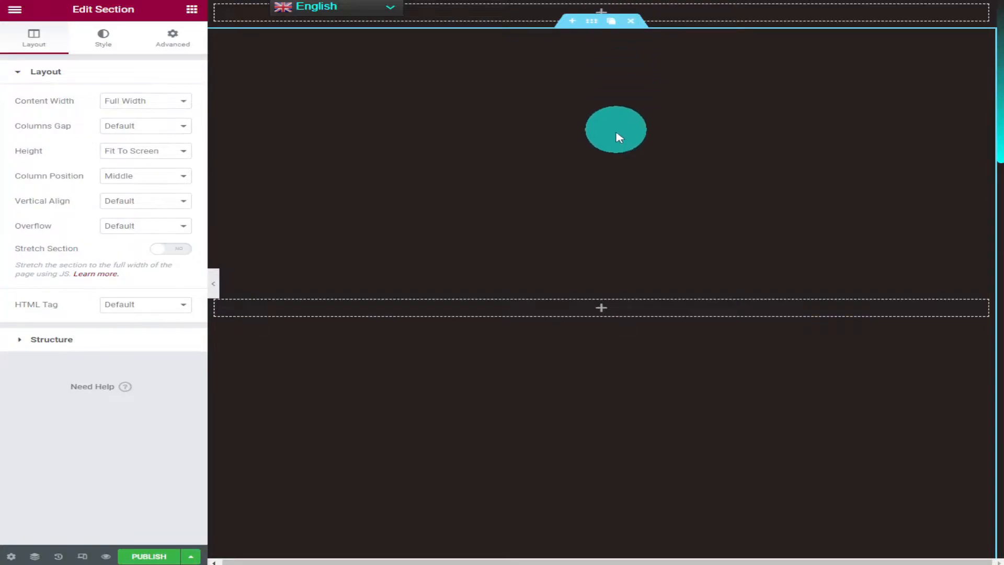
# Step: Add a Heading widget to the first fit-to-screen section and set its text colour to white, #FFFFFF
pyautogui.click(192, 12)
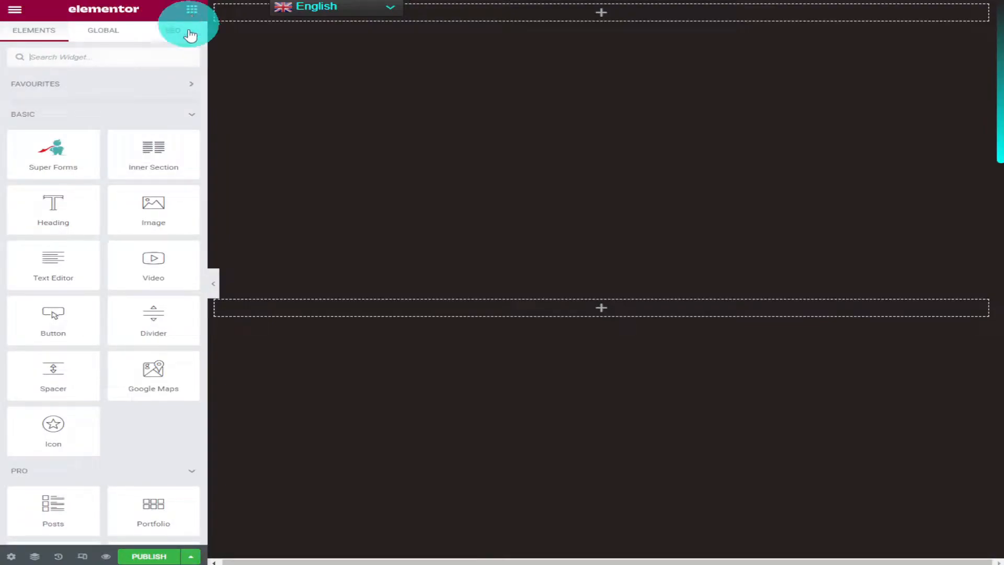
pyautogui.moveTo(55, 214); pyautogui.dragTo(431, 306)
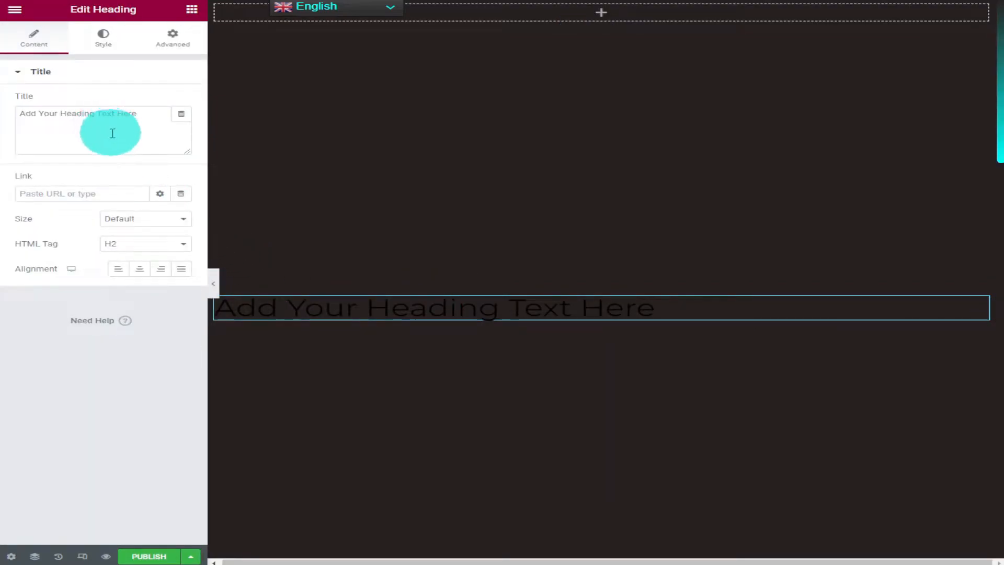
pyautogui.click(111, 33)
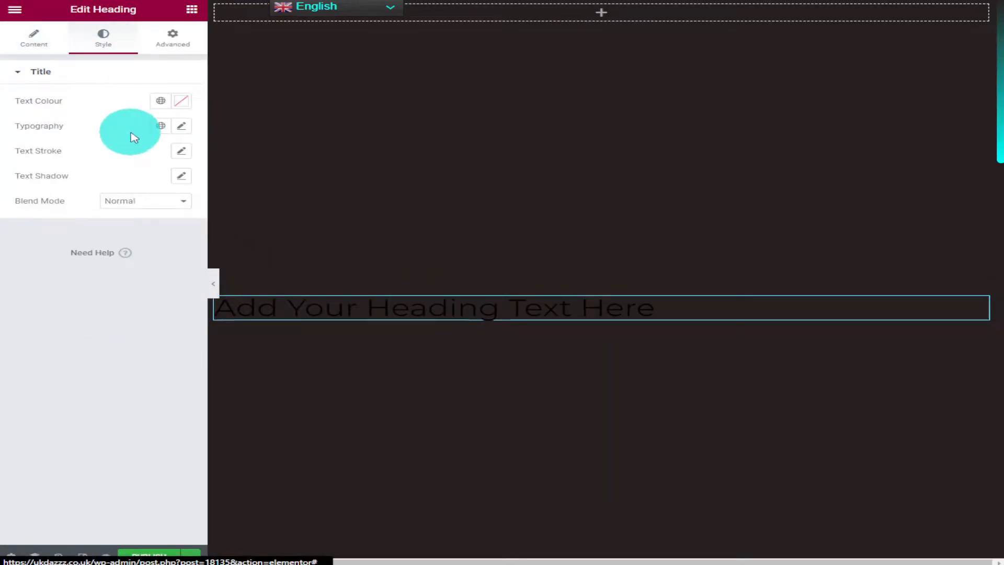
pyautogui.click(184, 108)
pyautogui.click(89, 130)
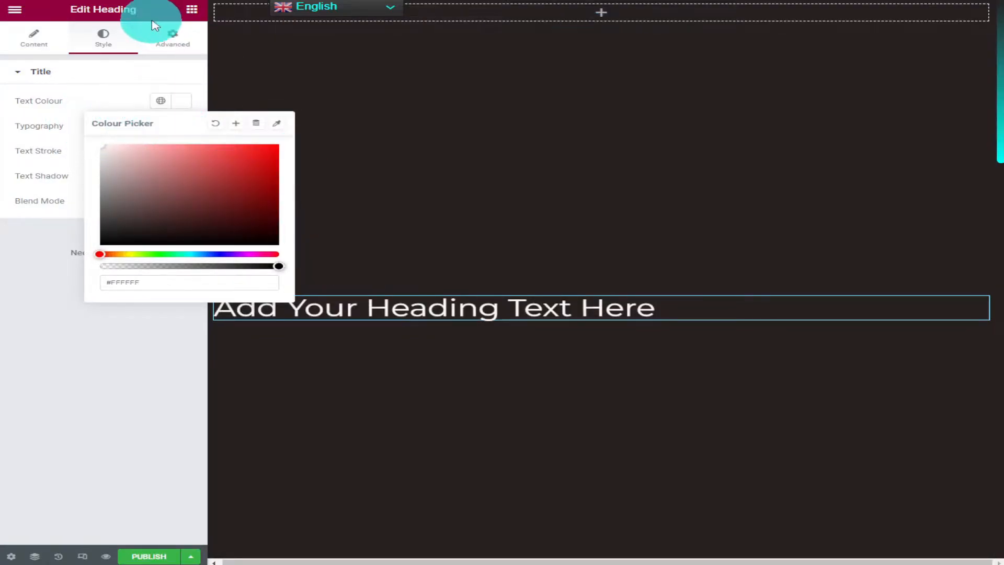
# Step: Add a Text Editor widget below the heading and set its text colour to white, #FFFFFF
pyautogui.click(191, 9)
pyautogui.moveTo(49, 260); pyautogui.dragTo(238, 309)
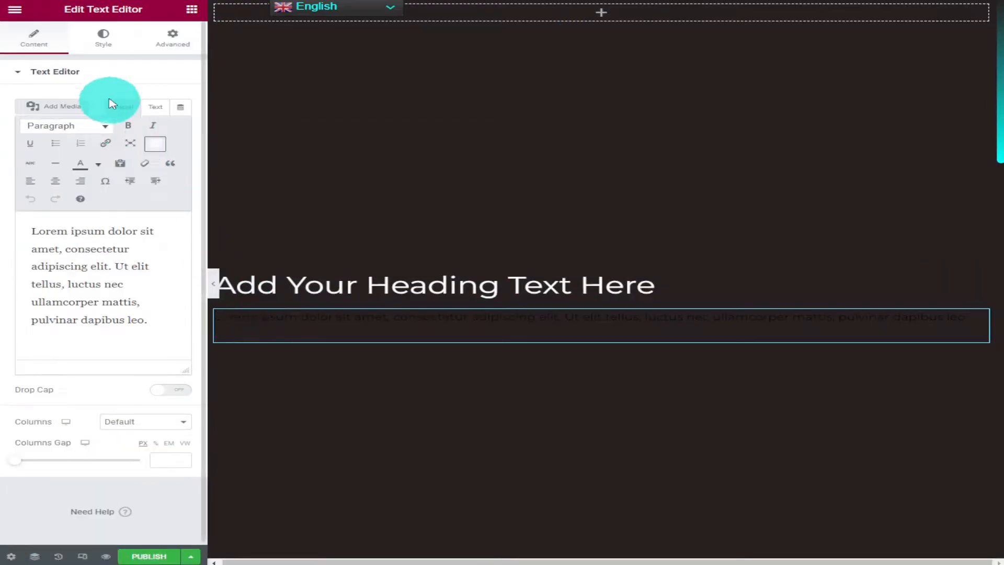
pyautogui.click(110, 52)
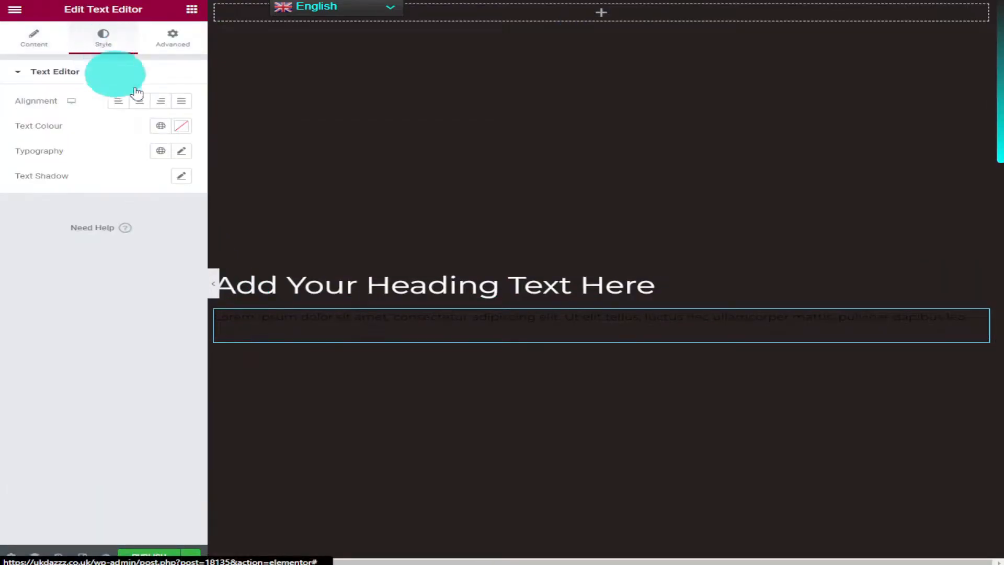
pyautogui.click(186, 131)
pyautogui.moveTo(115, 173); pyautogui.dragTo(97, 168)
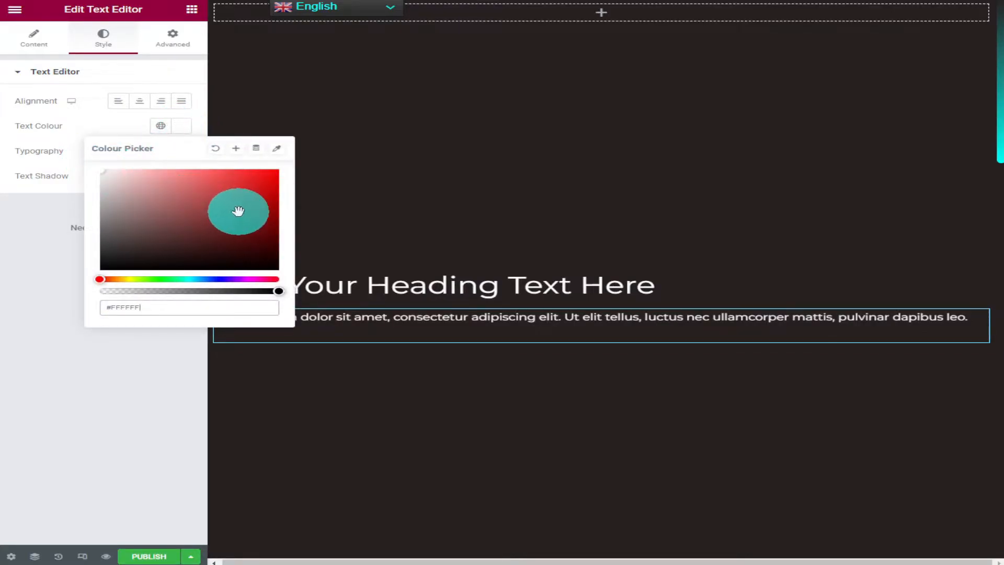
# Step: Add a Button widget below the paragraph and set its text colour to near-black #060505
pyautogui.click(187, 15)
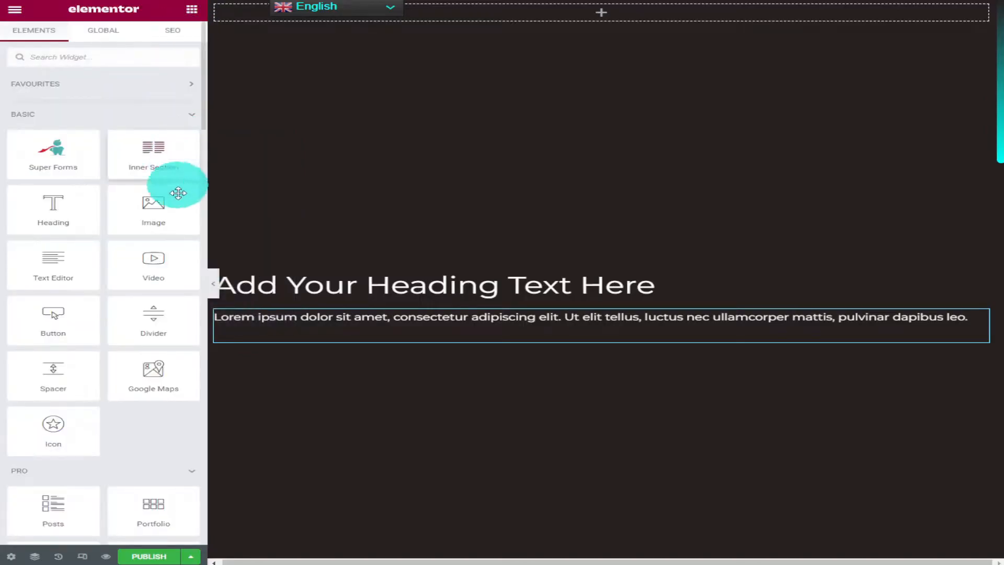
pyautogui.moveTo(78, 318); pyautogui.dragTo(279, 339)
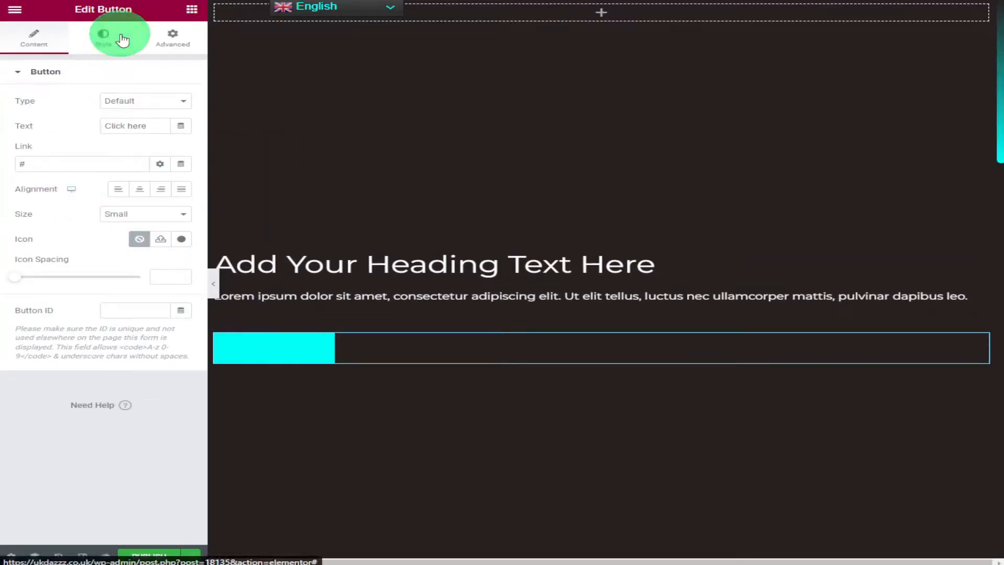
pyautogui.click(105, 39)
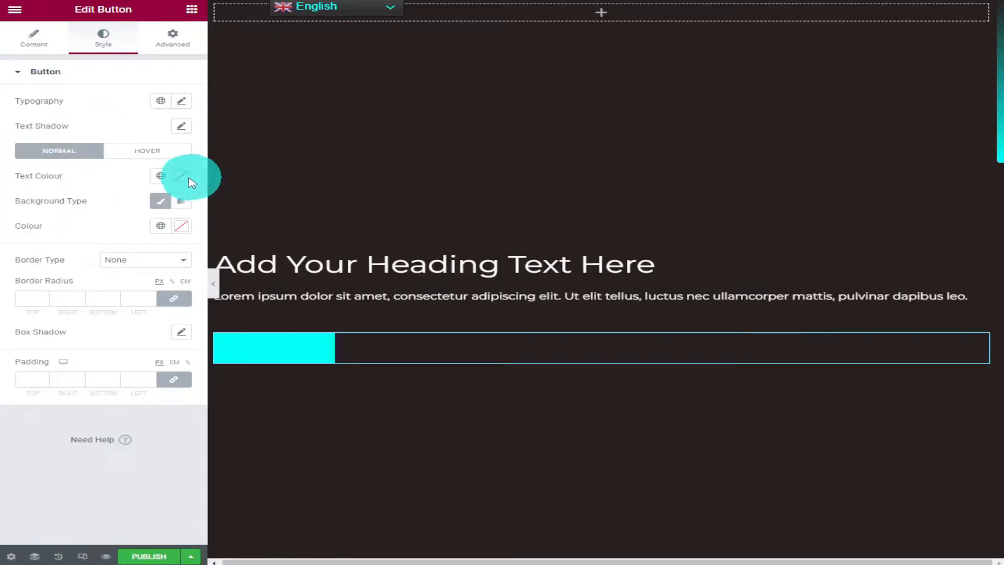
pyautogui.click(183, 178)
pyautogui.click(129, 318)
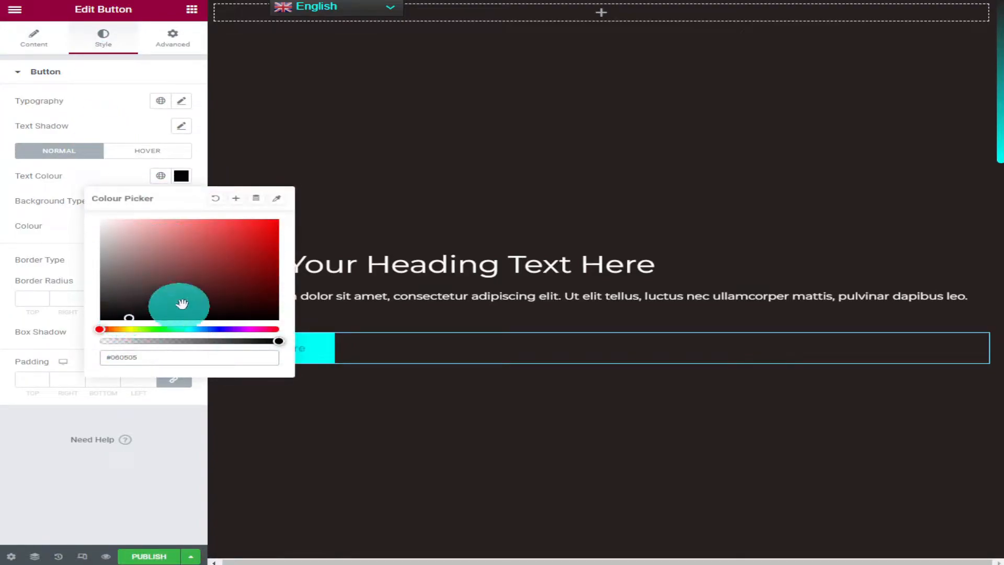
# Step: Give the second fit-to-screen section a Classic background in lime yellow, #CFFF00
pyautogui.scroll(-5, 763, 222)
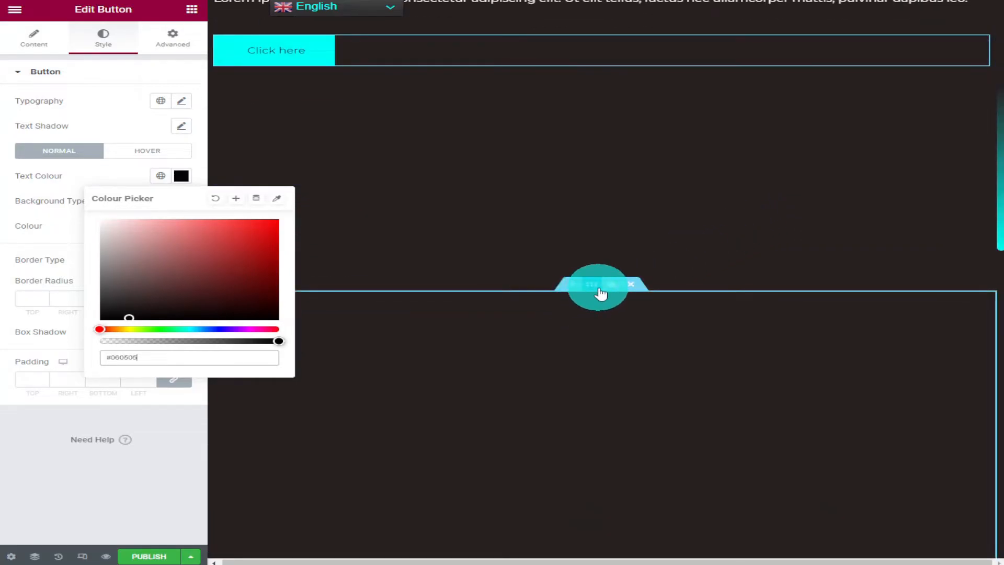
pyautogui.click(600, 293)
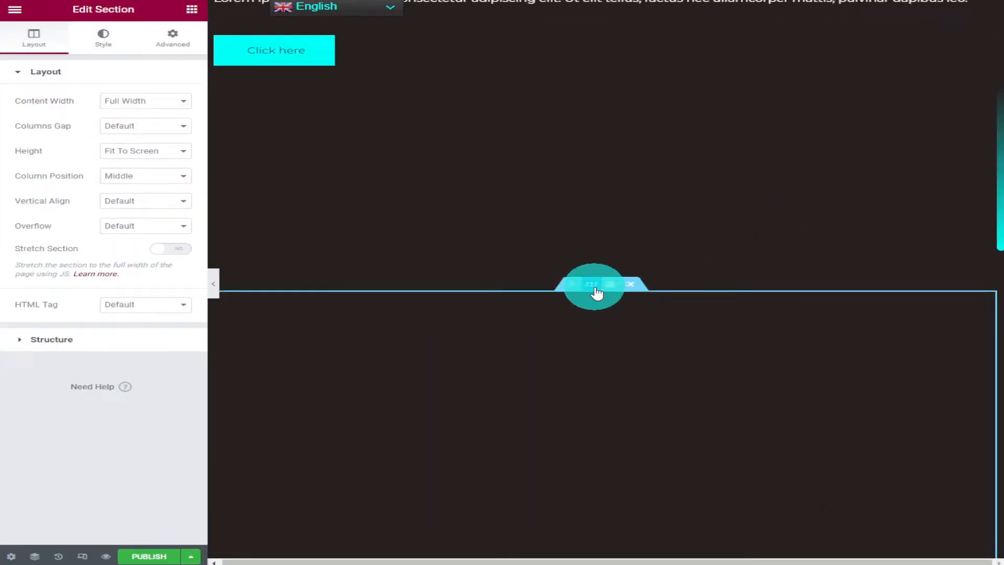
pyautogui.click(99, 46)
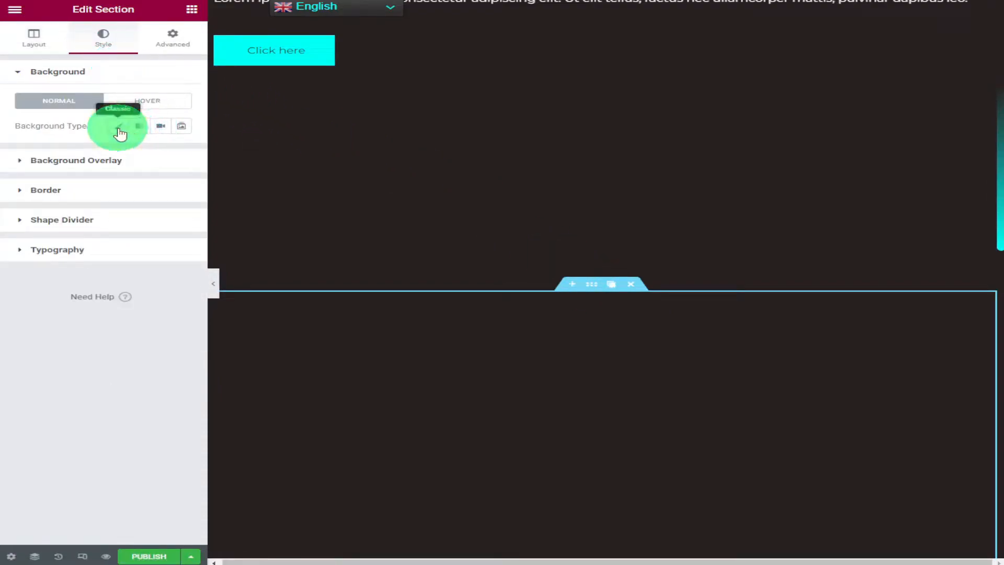
pyautogui.click(119, 130)
pyautogui.click(178, 157)
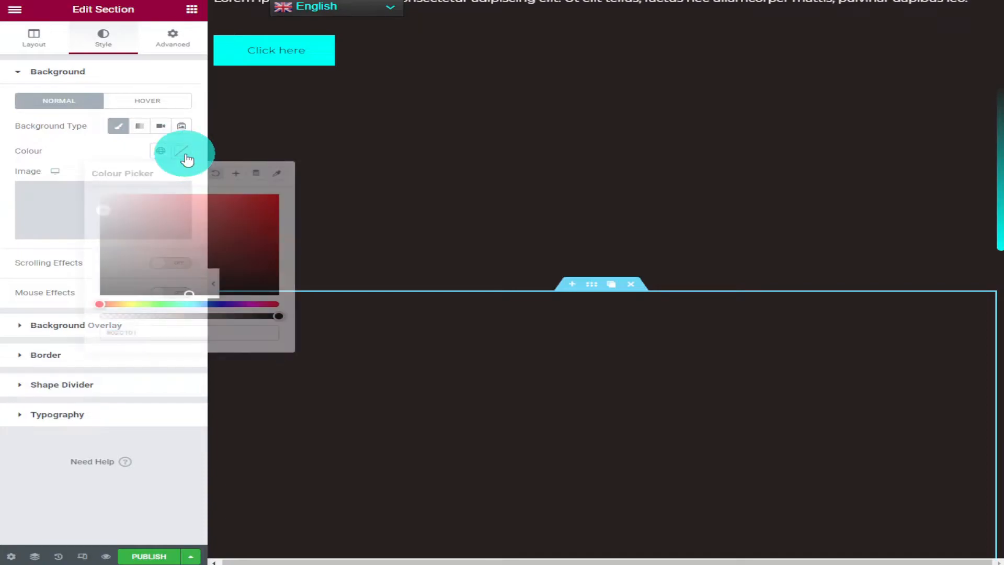
pyautogui.click(134, 305)
pyautogui.moveTo(195, 285); pyautogui.dragTo(290, 186)
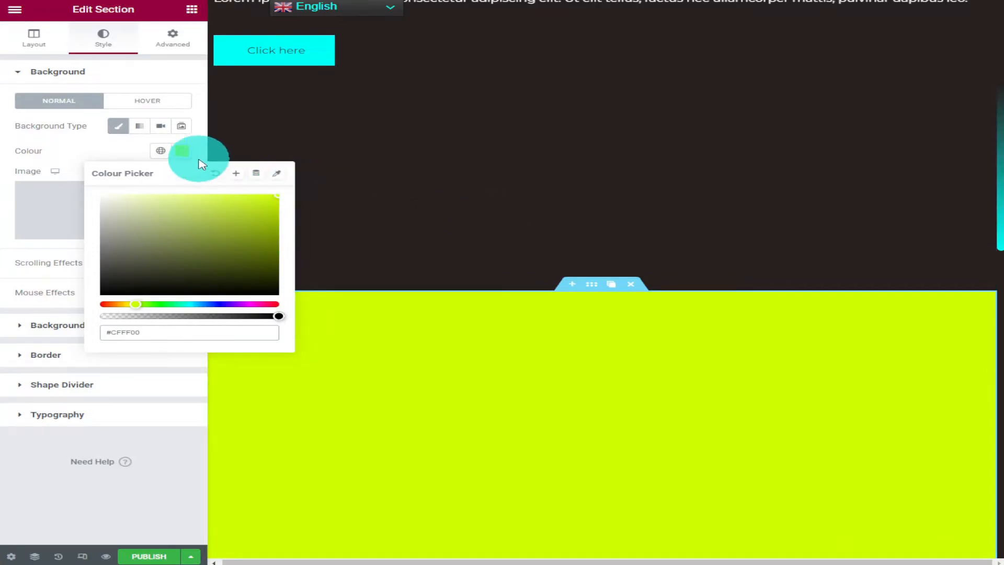
# Step: Add a Heading widget to the lime yellow section with a Text Editor widget beneath it
pyautogui.click(192, 13)
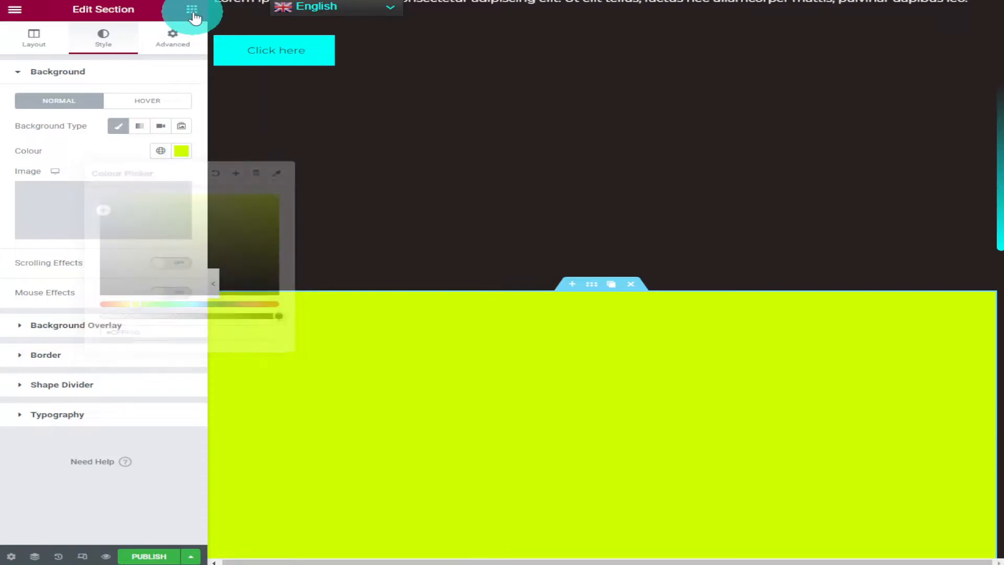
pyautogui.moveTo(50, 210); pyautogui.dragTo(523, 539)
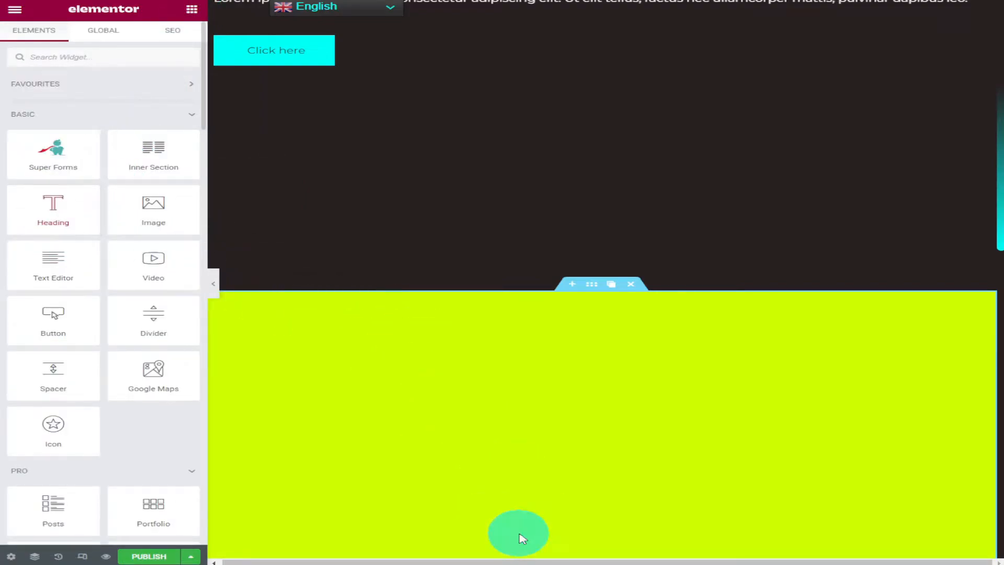
pyautogui.scroll(-5, 513, 466)
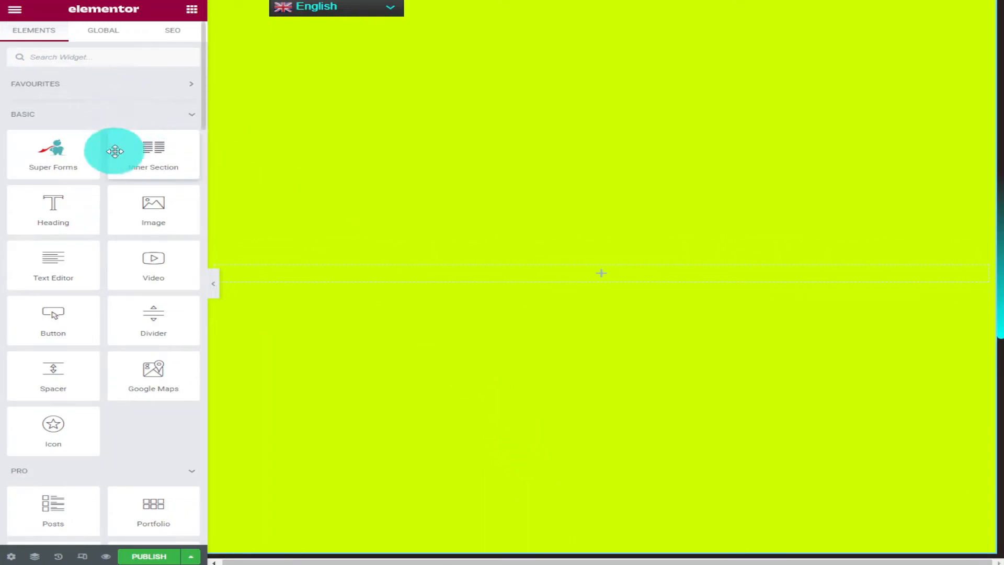
pyautogui.moveTo(40, 197); pyautogui.dragTo(384, 269)
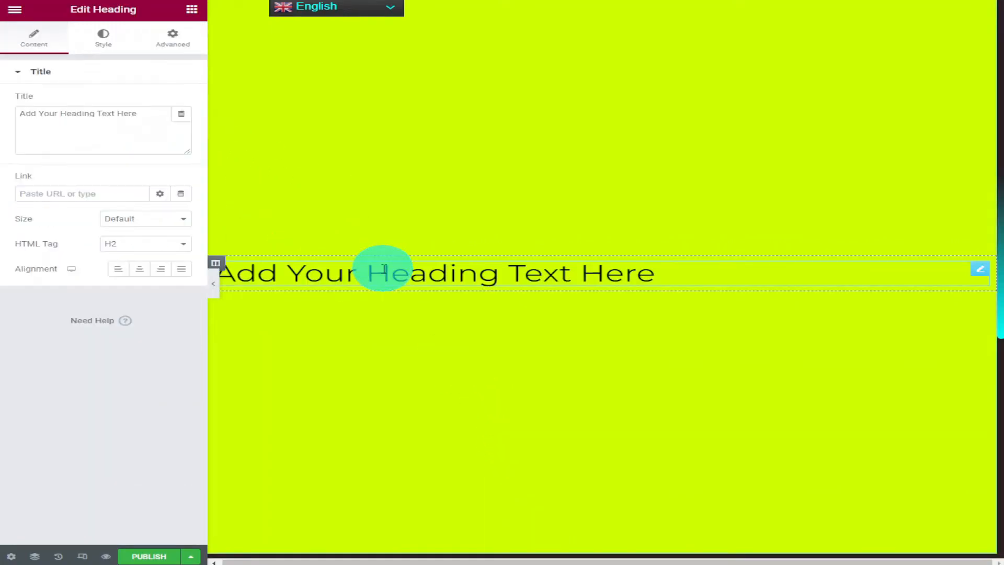
pyautogui.click(192, 15)
pyautogui.moveTo(72, 255); pyautogui.dragTo(275, 285)
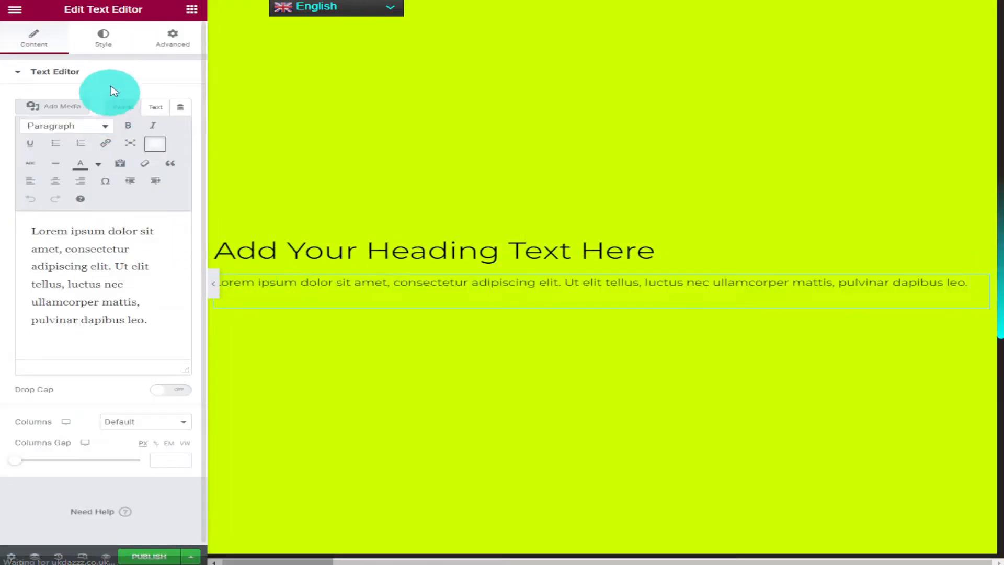
# Step: Add a Button widget below the lime section's paragraph and set its text colour to near-black #0E0C0C
pyautogui.click(191, 10)
pyautogui.moveTo(100, 260); pyautogui.dragTo(100, 260)
pyautogui.moveTo(82, 323); pyautogui.dragTo(337, 310)
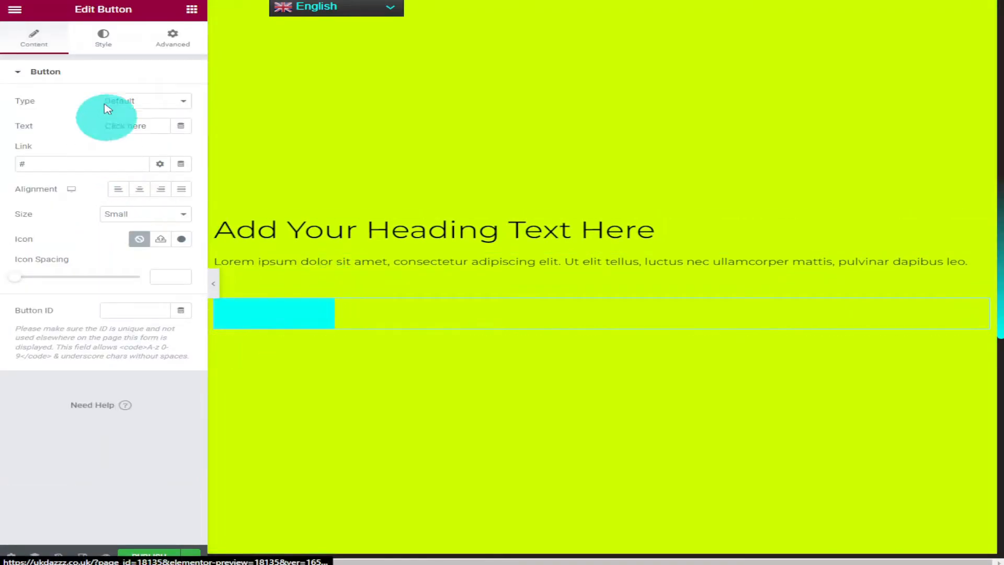
pyautogui.click(103, 40)
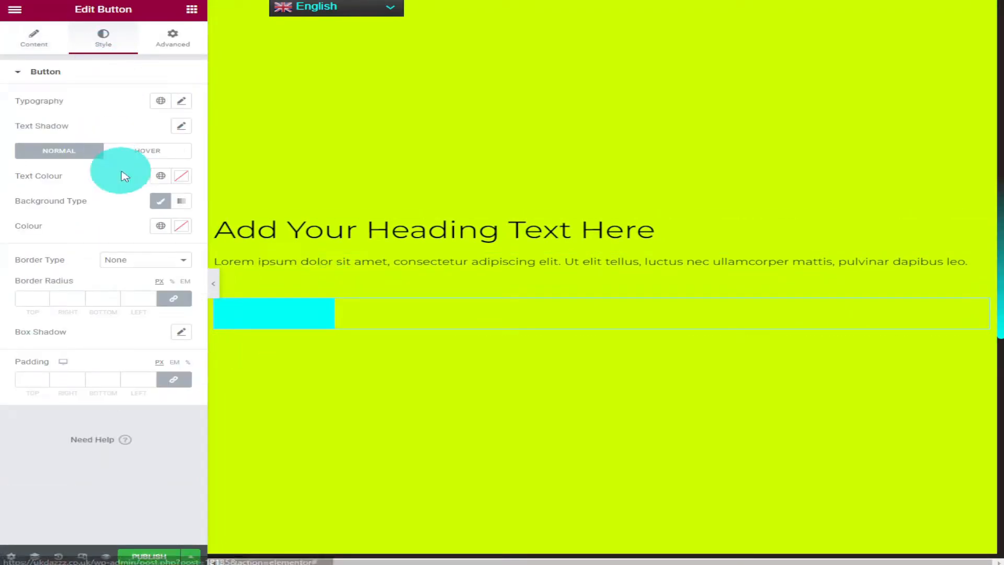
pyautogui.click(183, 177)
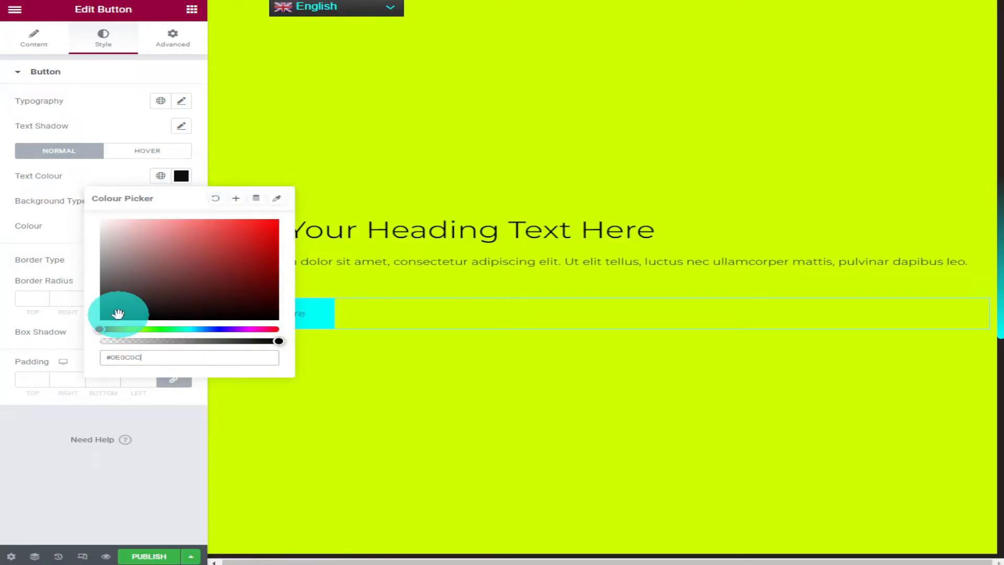
# Step: Give the third fit-to-screen section its own Classic background colour
pyautogui.scroll(-3, 573, 303)
pyautogui.scroll(-5, 573, 302)
pyautogui.scroll(-2, 565, 228)
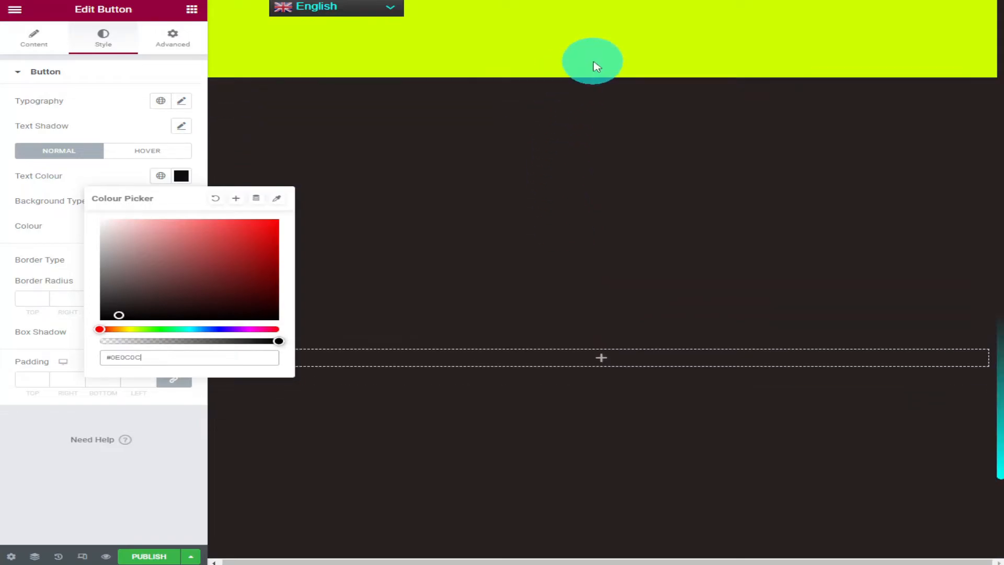
pyautogui.click(593, 65)
pyautogui.click(104, 38)
pyautogui.click(181, 152)
pyautogui.click(252, 304)
pyautogui.moveTo(246, 241); pyautogui.dragTo(195, 193)
# Step: Add a Heading widget and, beneath it, a Text Editor widget to the third fit-to-screen section
pyautogui.click(192, 9)
pyautogui.moveTo(63, 212); pyautogui.dragTo(345, 357)
pyautogui.click(192, 9)
pyautogui.moveTo(55, 265); pyautogui.dragTo(350, 371)
# Step: Add a Button widget below the third section's paragraph and set its text colour to near-black
pyautogui.click(192, 9)
pyautogui.moveTo(55, 321); pyautogui.dragTo(242, 382)
pyautogui.click(103, 38)
pyautogui.click(182, 176)
pyautogui.click(132, 319)
pyautogui.click(182, 177)
pyautogui.click(181, 176)
pyautogui.click(128, 294)
pyautogui.click(129, 318)
pyautogui.click(182, 178)
# Step: Add an HTML widget to the empty section above the first full-screen section
pyautogui.moveTo(996, 371); pyautogui.dragTo(1002, 24)
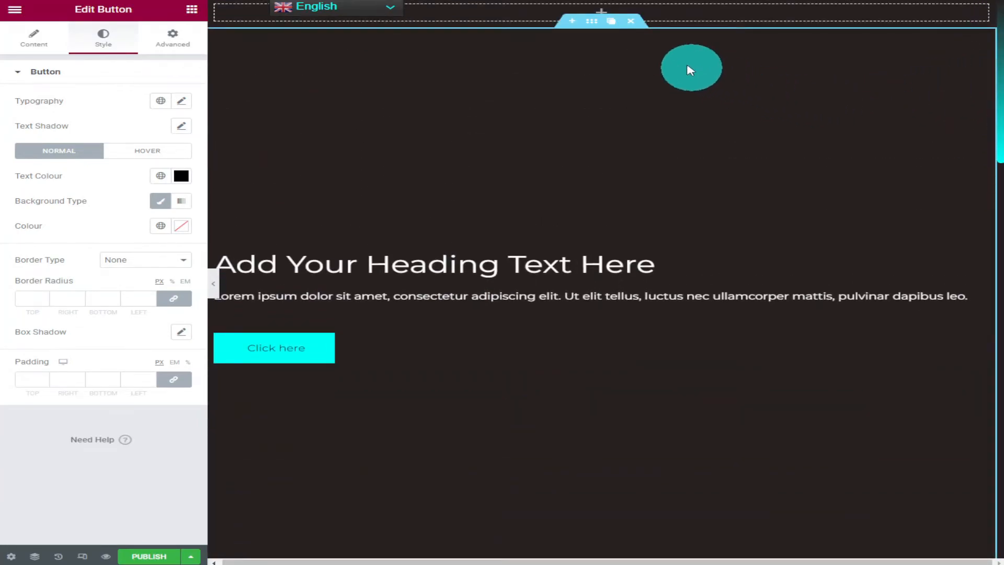
pyautogui.click(590, 11)
pyautogui.click(192, 9)
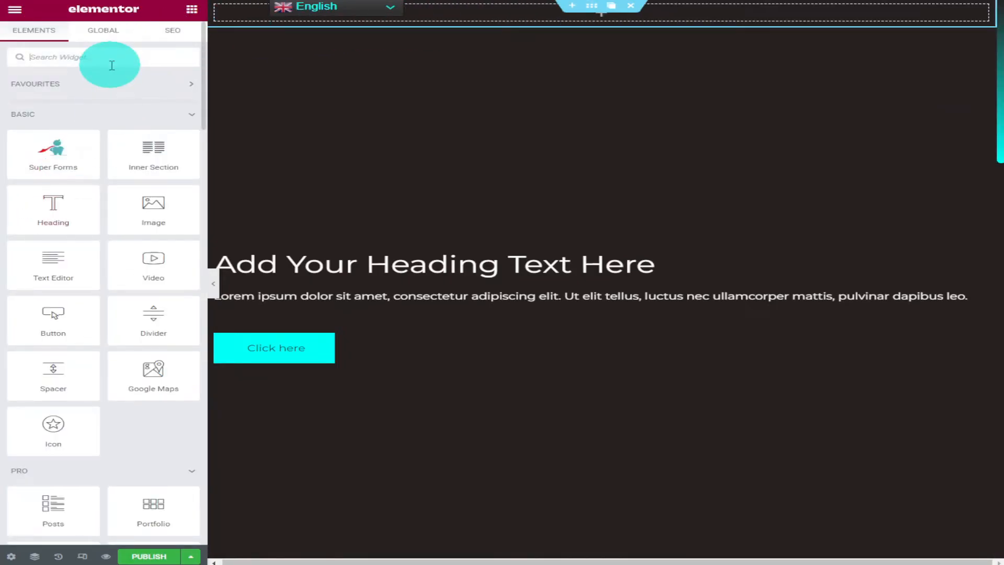
pyautogui.write('ht')
pyautogui.moveTo(75, 92); pyautogui.dragTo(450, 12)
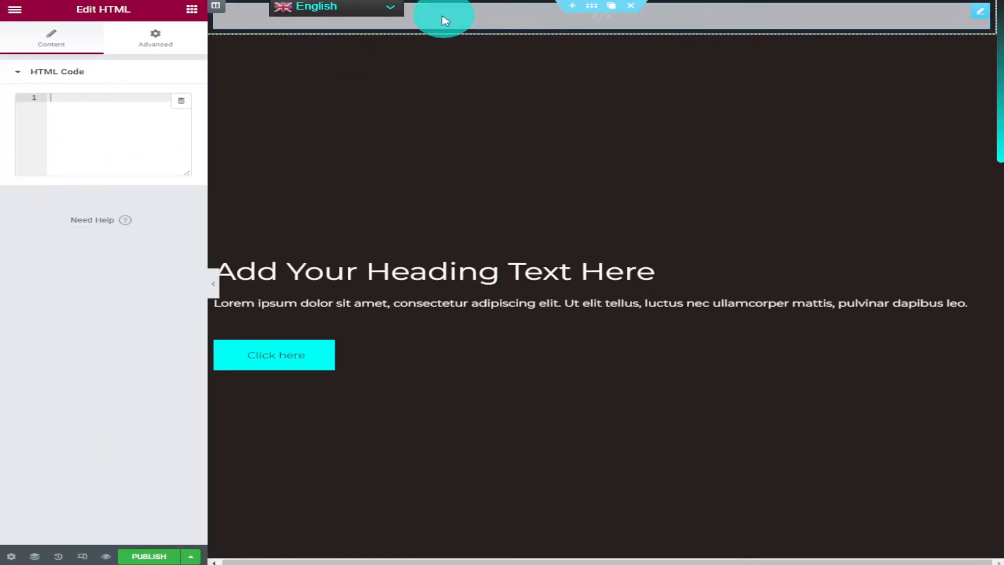
# Step: Enter an opening and closing <syle> tag pair in the widget's HTML code, with blank lines between them
pyautogui.click(156, 110)
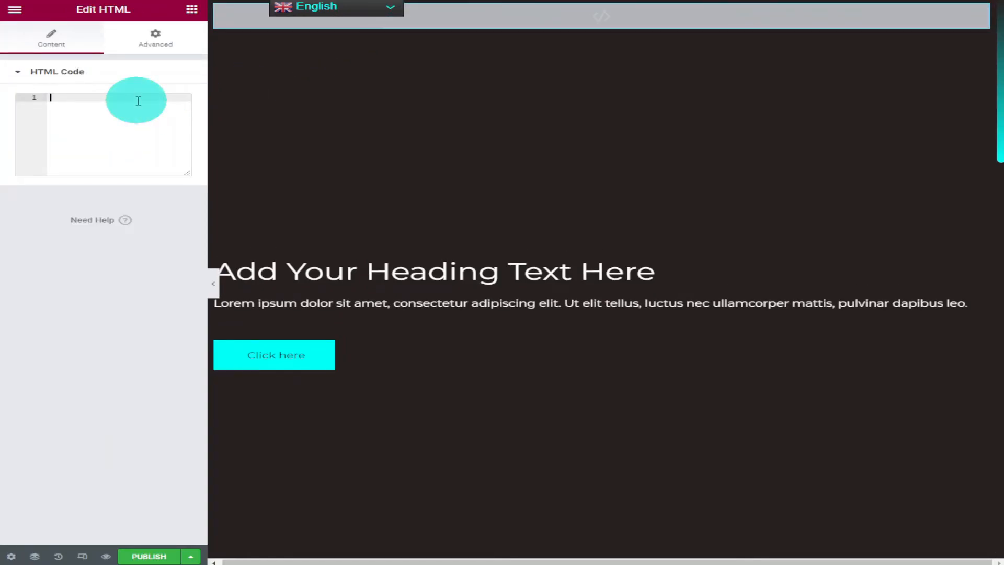
pyautogui.write('<')
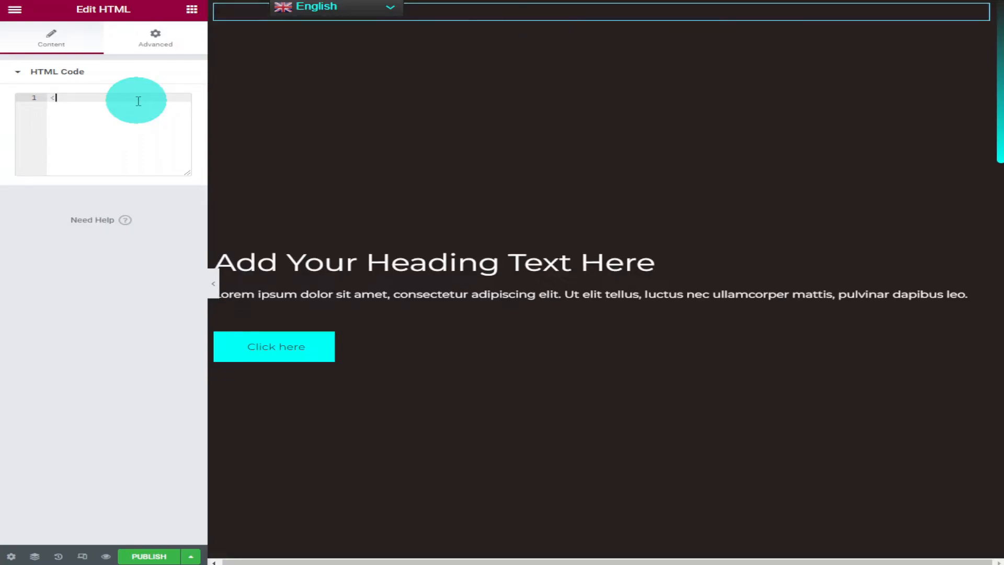
pyautogui.write('s')
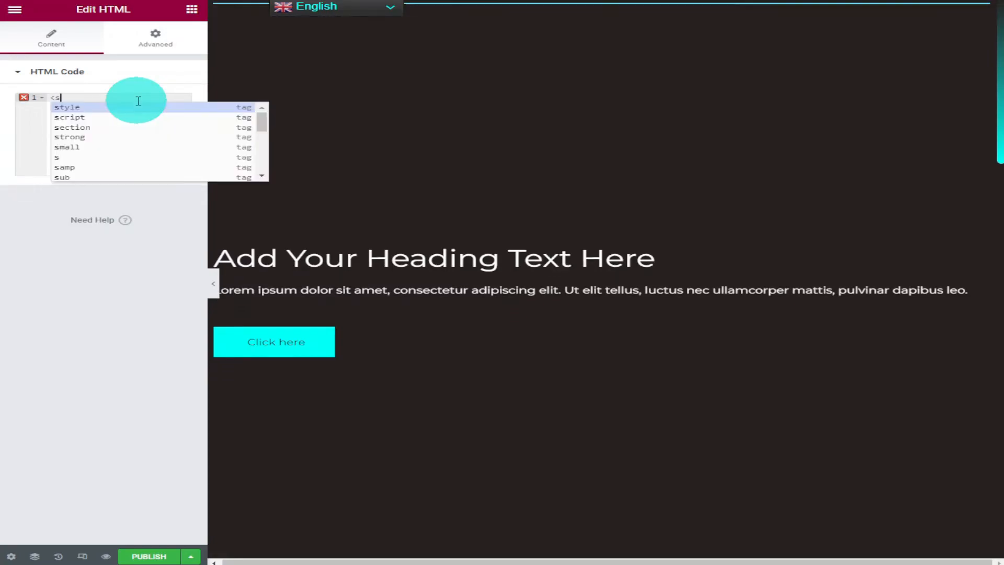
pyautogui.write('yl')
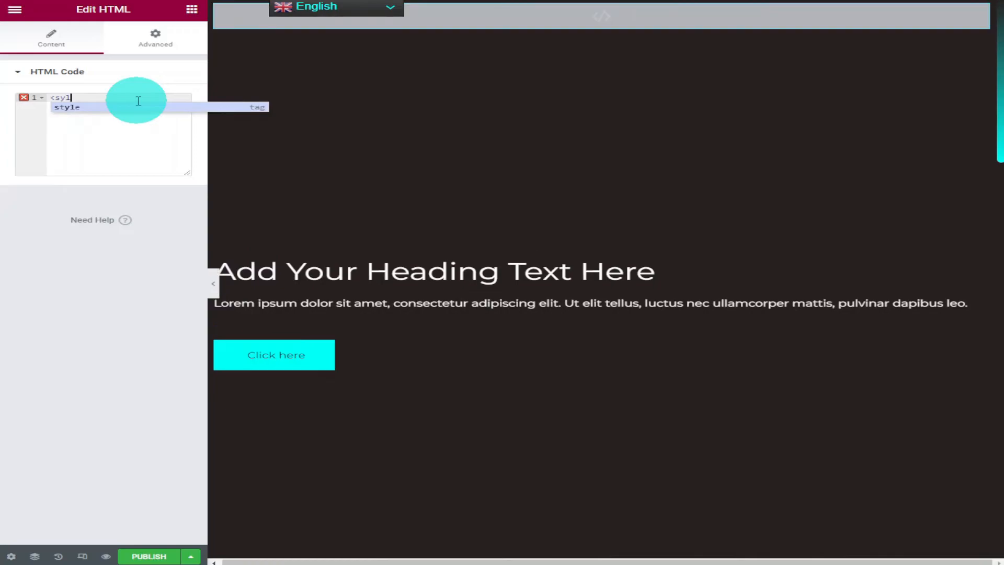
pyautogui.write('e>')
pyautogui.press('Return')
pyautogui.press('Return')
pyautogui.press('Return')
pyautogui.press('Return')
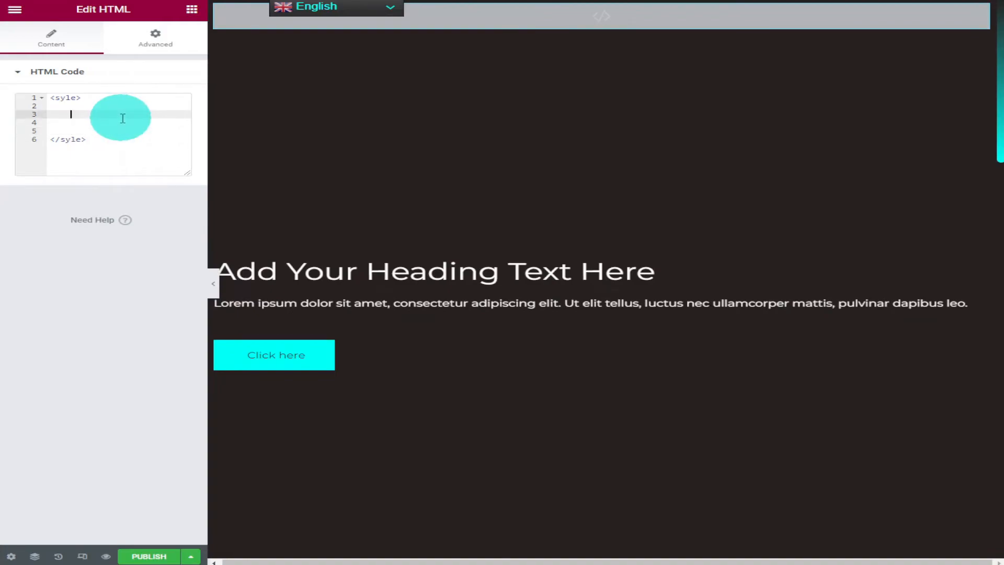
# Step: Insert the <style> block rotating .elementor-inner -90deg and .elementor-section-wrap 90deg, sizing .section 100vw by 10vh and hiding the scrollbar, and preview the page
pyautogui.write('<style> .elementor-inner {   width: 100vh;   height: 100vw;   overflow-x: hidden;   overflow-y: scroll;   transform: rotate(-90deg) translateX(-100vh);   transform-origin: top left;   position: absolute;   scrollbar-width: none;   -ms-overflow-style: none; }  .elementor-section-wrap {   transform: rotate(90deg) translateY(-100vh);   transform-origin: top left;   display: flex;   flex-direction: row;   width: 600vw; }  .section {   width: 100vw;   height: 10vh; }  ::-webkit-scrollbar {   display: none } </style>')
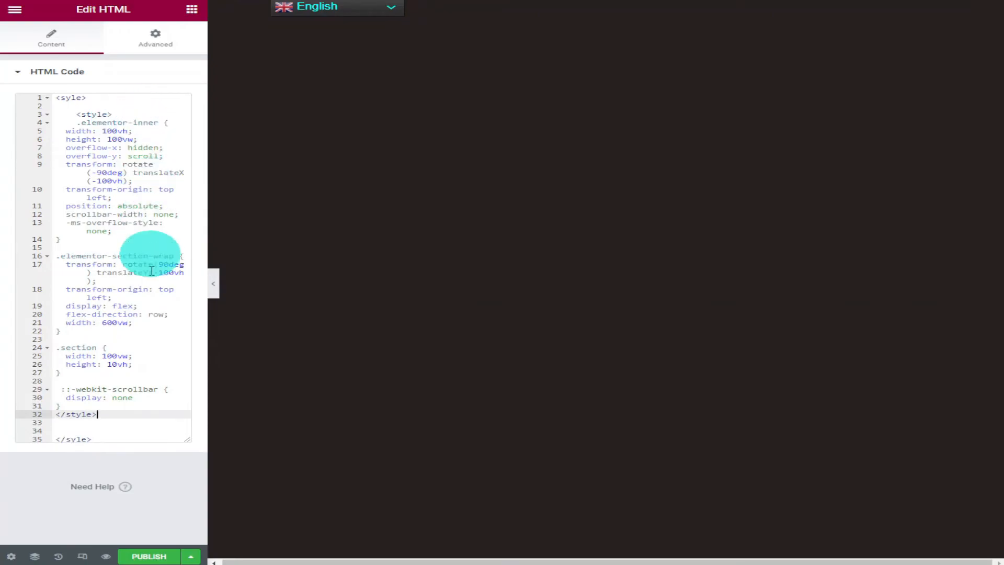
pyautogui.click(107, 557)
pyautogui.click(429, 327)
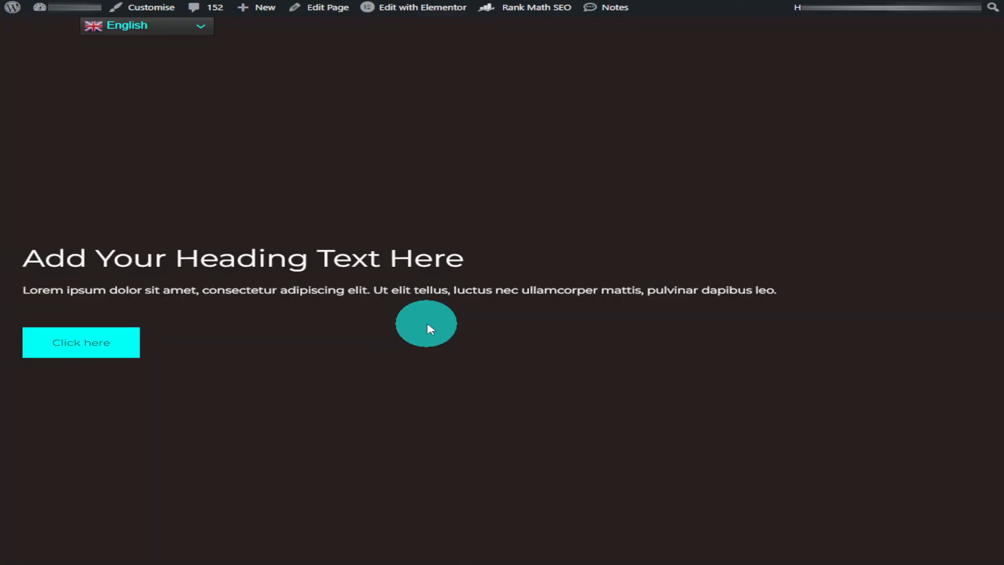